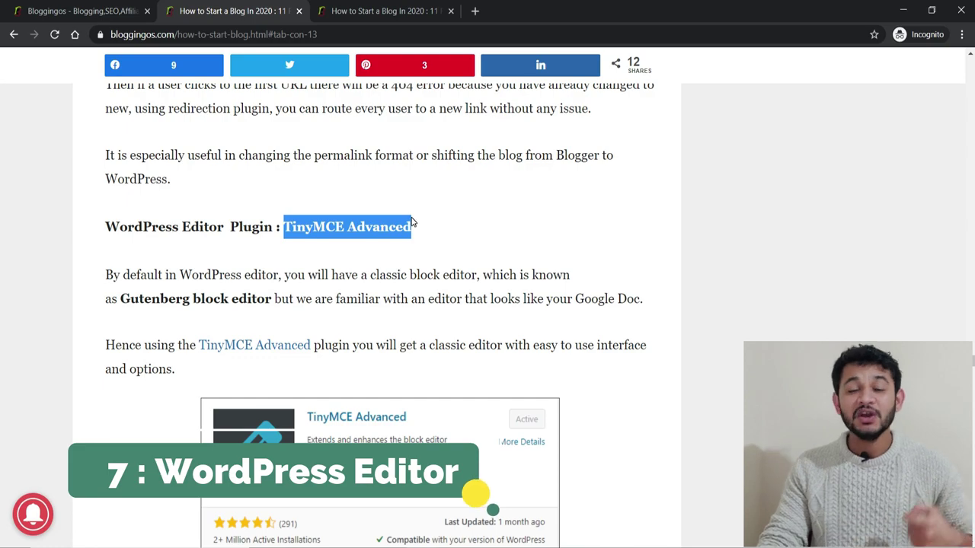
Step: Highlight the 'WordPress Editor Plugin: TinyMCE Advanced' heading in the blog guide
left_click_drag(105, 226, 282, 227)
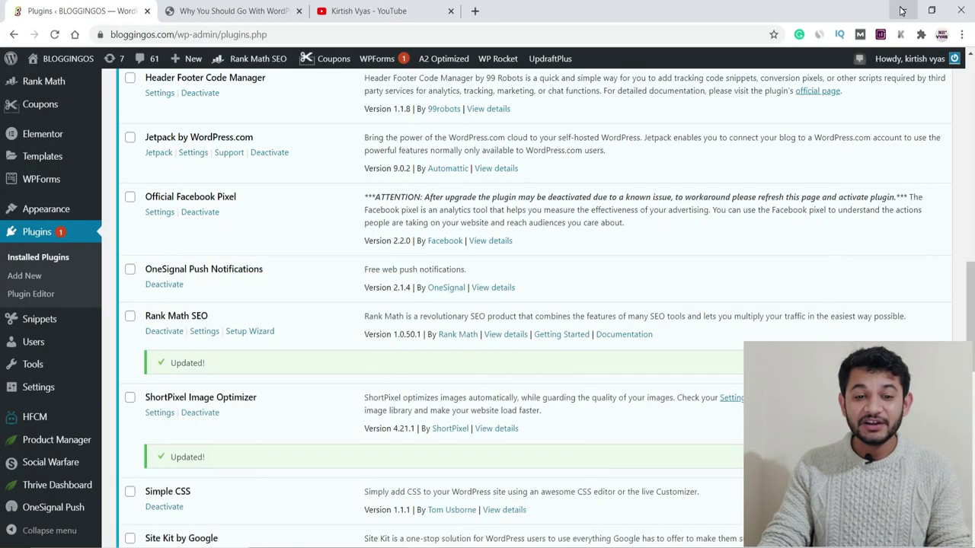
Step: Open a blank Add New Post page in a new tab and view its TinyMCE formatting toolbar
scroll(40, 298, "up", 3)
scroll(39, 304, "up", 3)
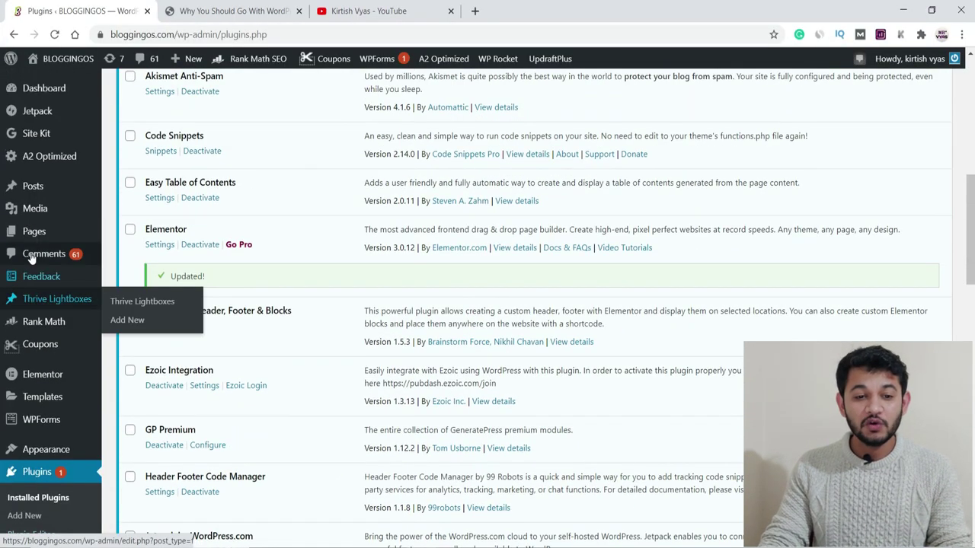
mouse_move(35, 188)
right_click(137, 214)
left_click(140, 214)
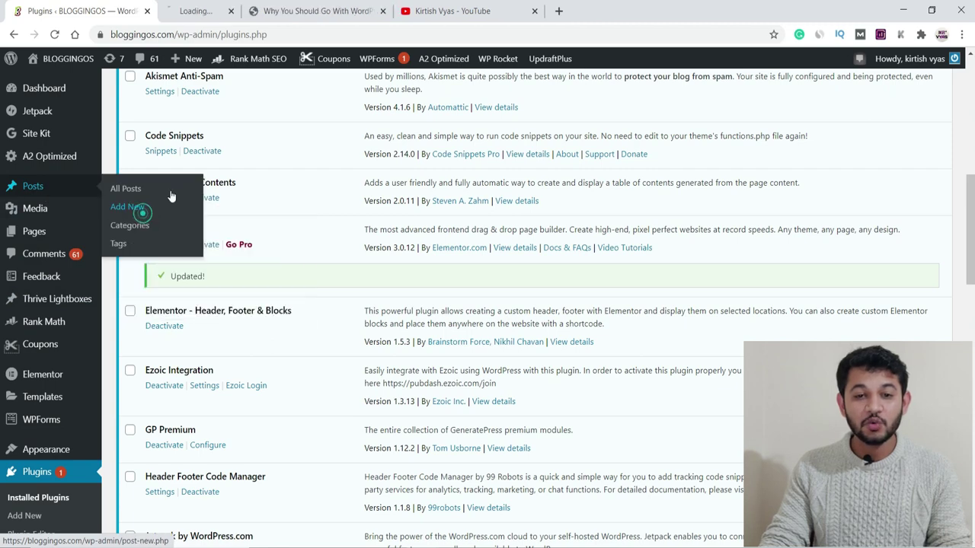
key("ctrl+Tab")
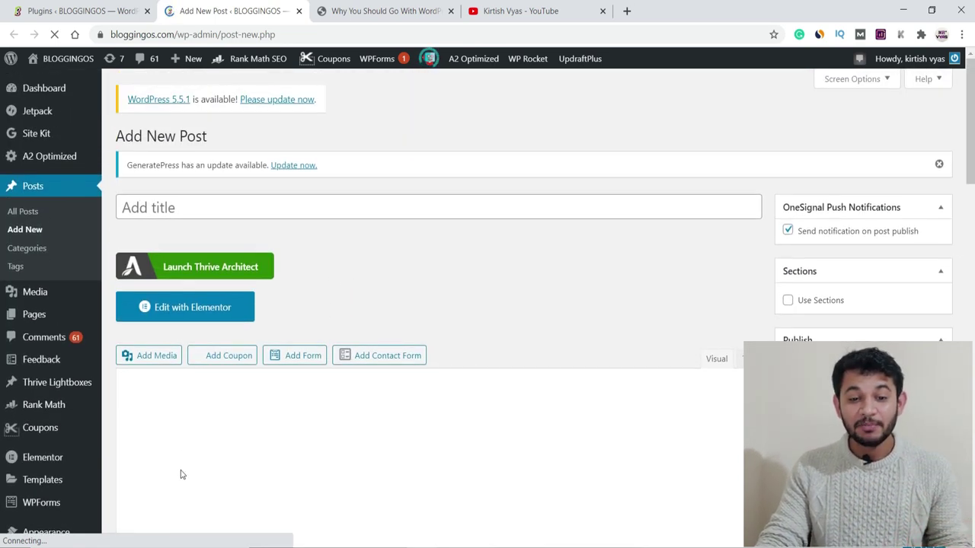
left_click(180, 446)
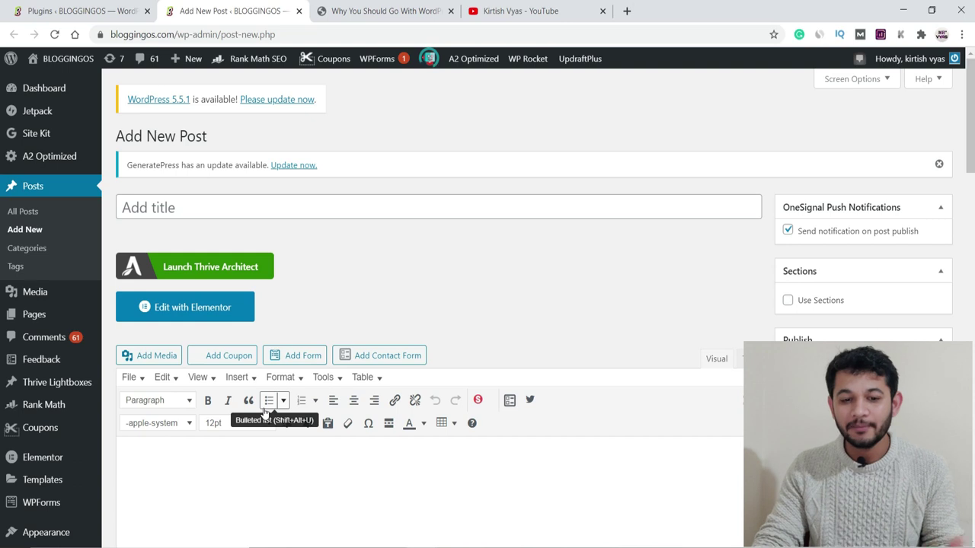
scroll(224, 313, "down", 3)
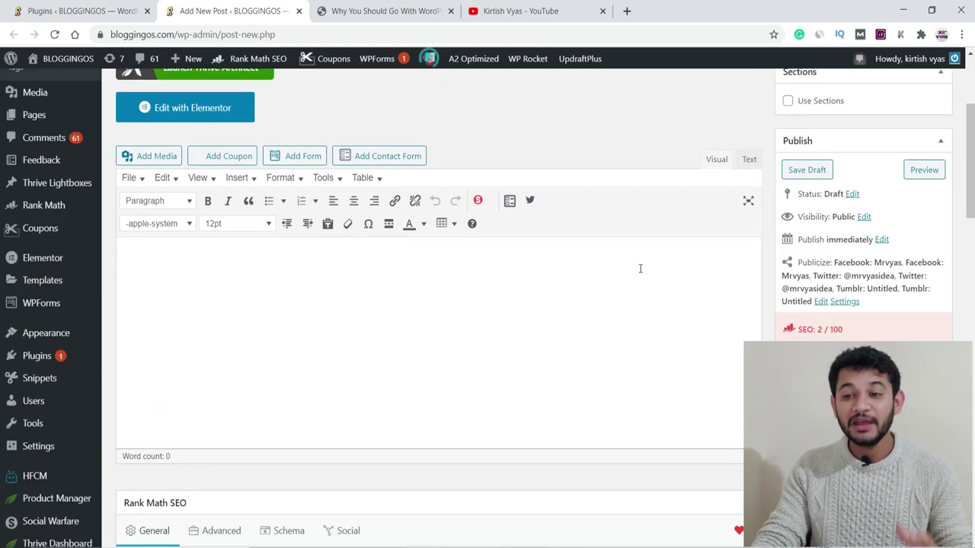
left_click(903, 10)
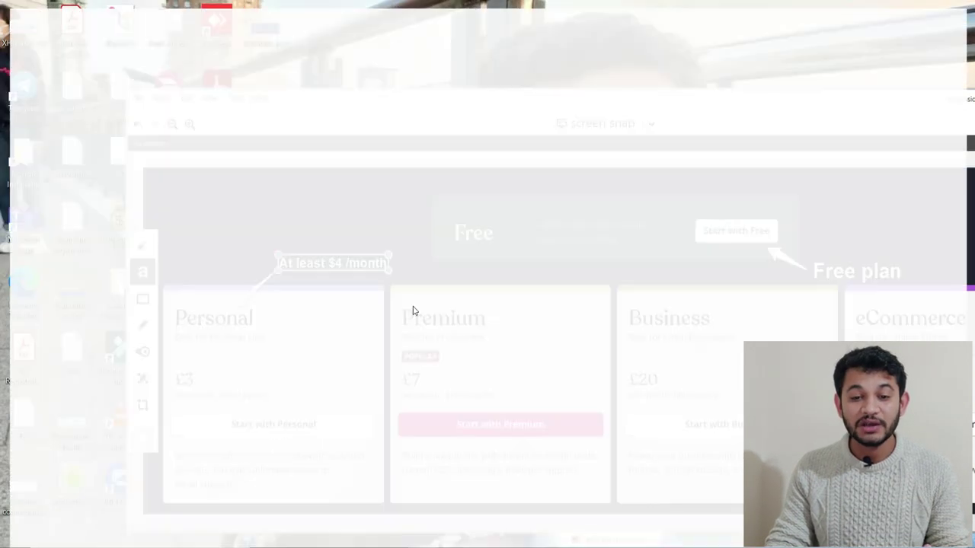
Step: Scroll to the 'Website Backup Plugin: UpDraft Plus' heading and highlight the plugin name
scroll(422, 301, "down", 6)
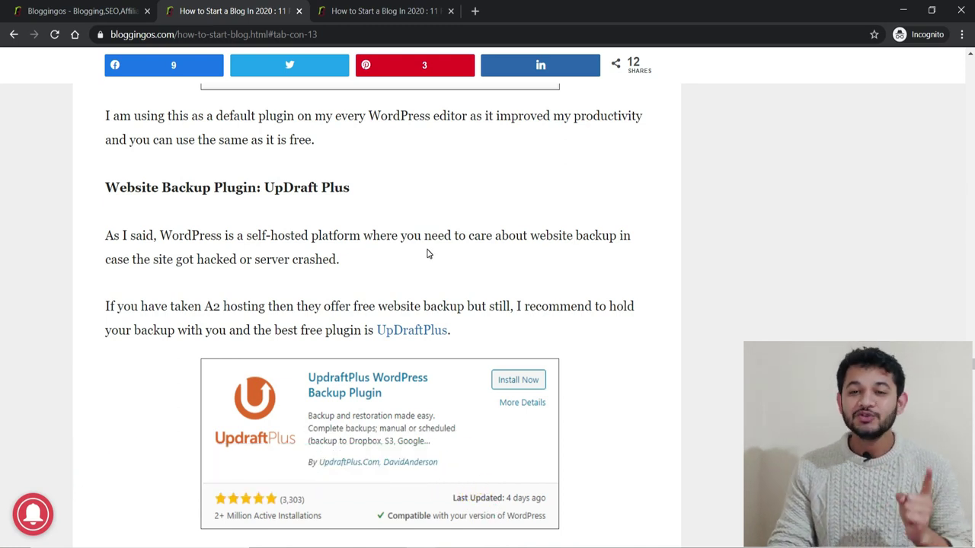
left_click_drag(266, 188, 330, 181)
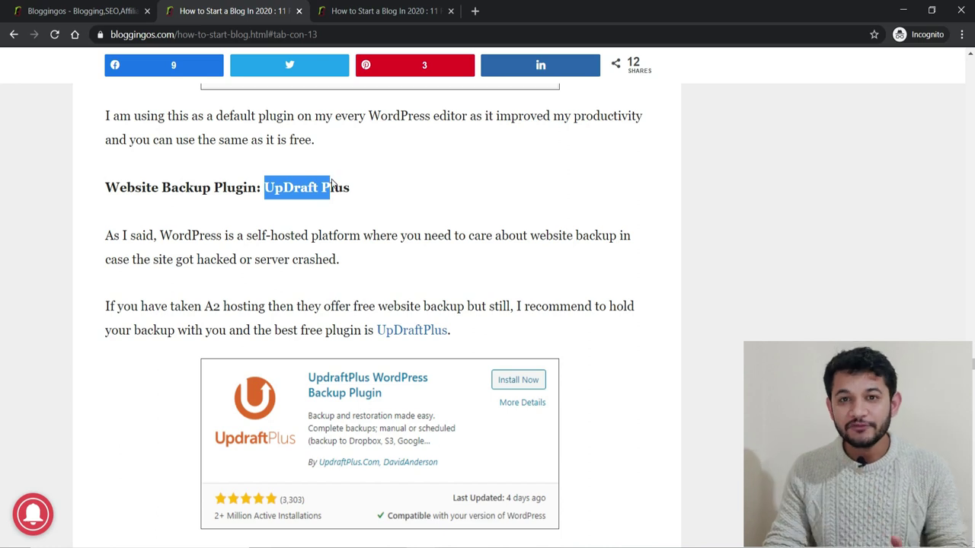
left_click_drag(331, 181, 331, 181)
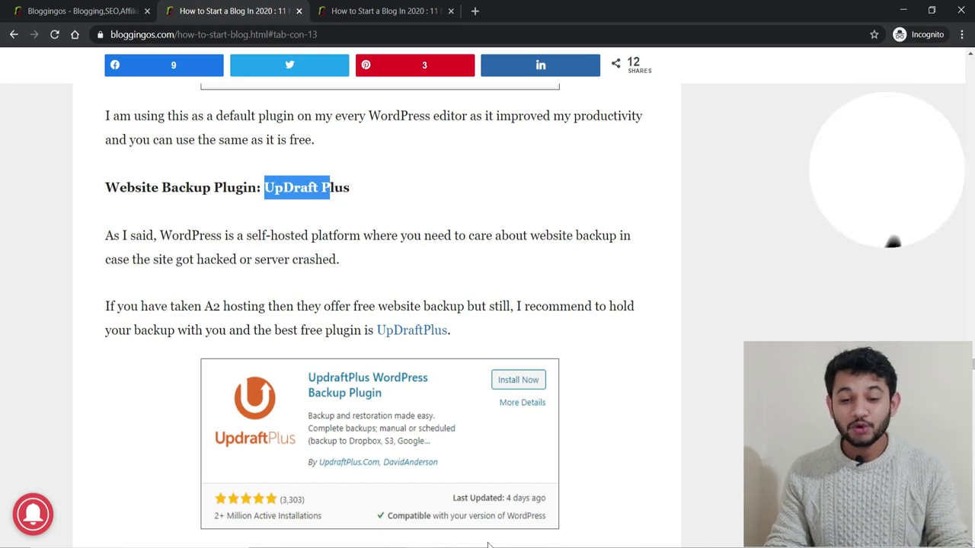
Step: Open UpdraftPlus Settings from the Plugins list and review scheduled and existing backups
left_click(338, 503)
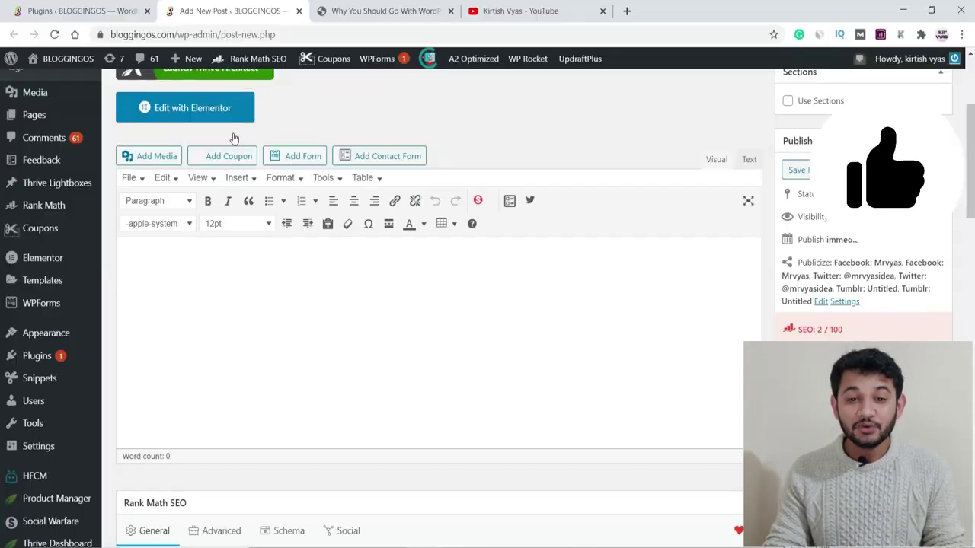
left_click(84, 11)
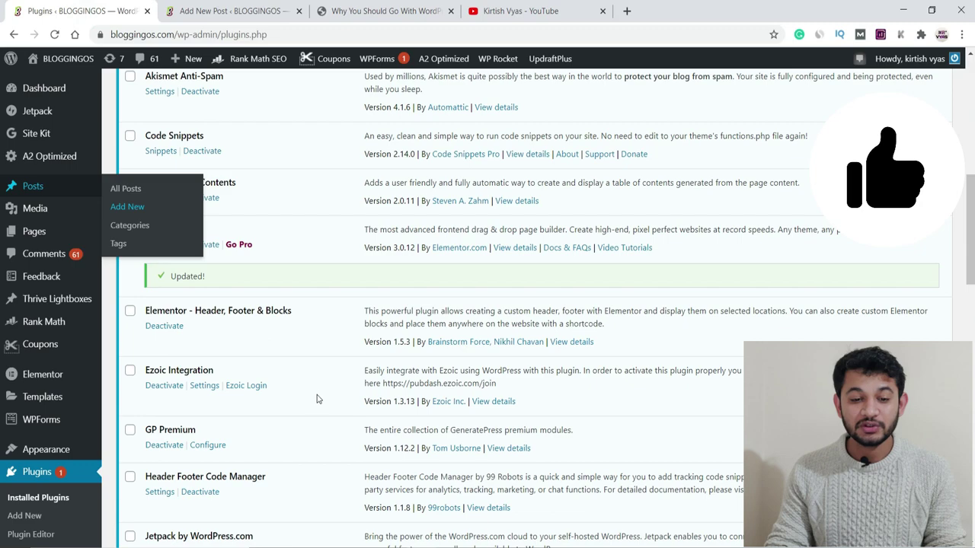
scroll(317, 399, "down", 11)
scroll(317, 399, "down", 3)
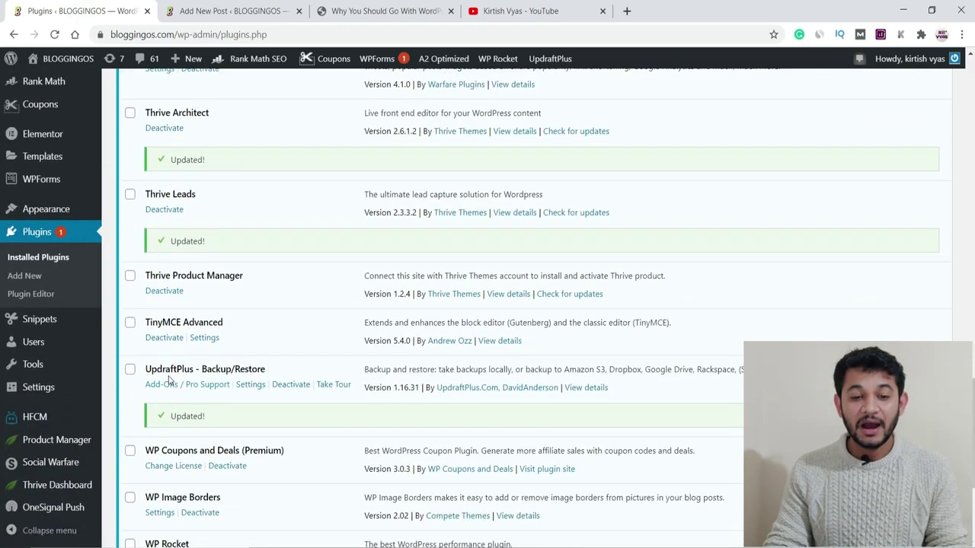
left_click(258, 386)
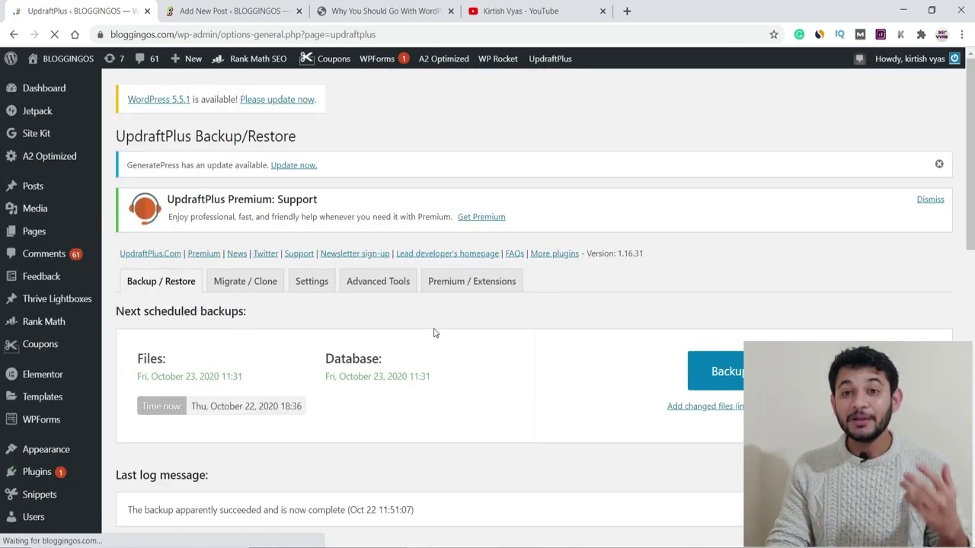
scroll(434, 332, "down", 4)
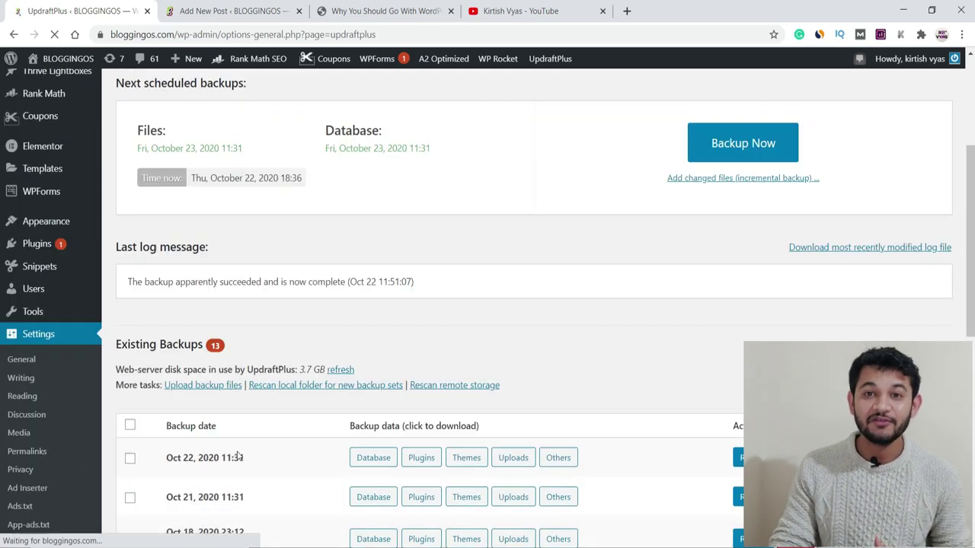
scroll(239, 455, "up", 1)
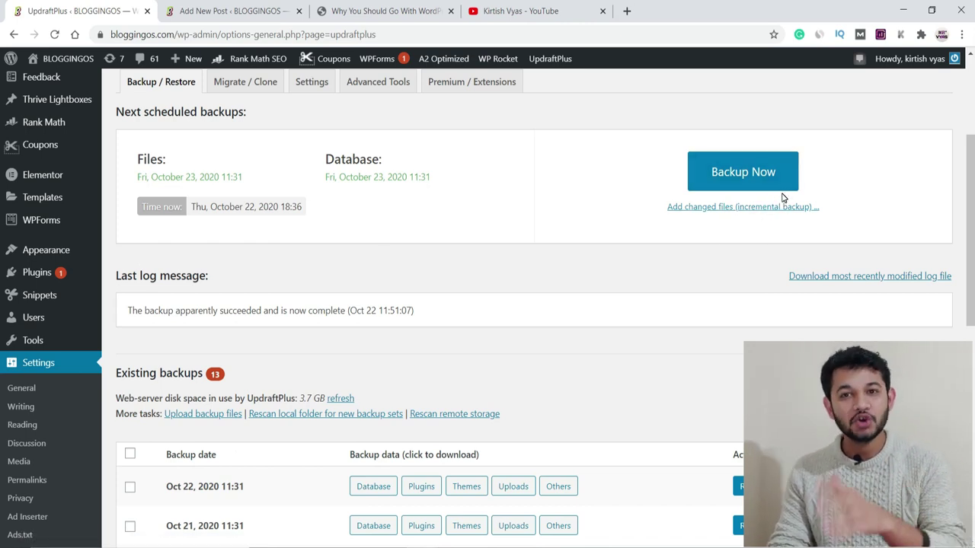
left_click(903, 10)
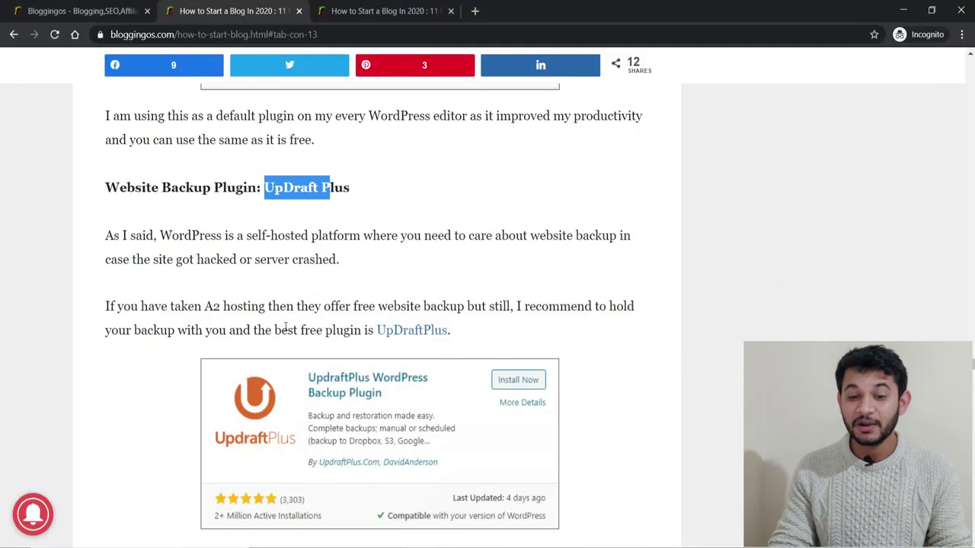
Step: Scroll to the 'Auto Ads placement plugin: Ad Inserter' heading and highlight the name, then go to Bloggingos
scroll(285, 327, "down", 5)
scroll(249, 393, "down", 3)
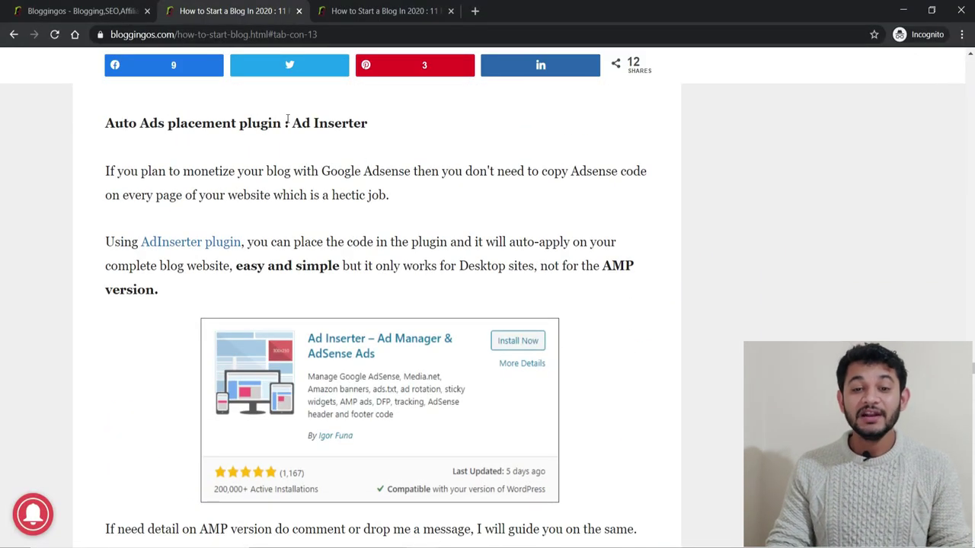
left_click_drag(293, 122, 377, 124)
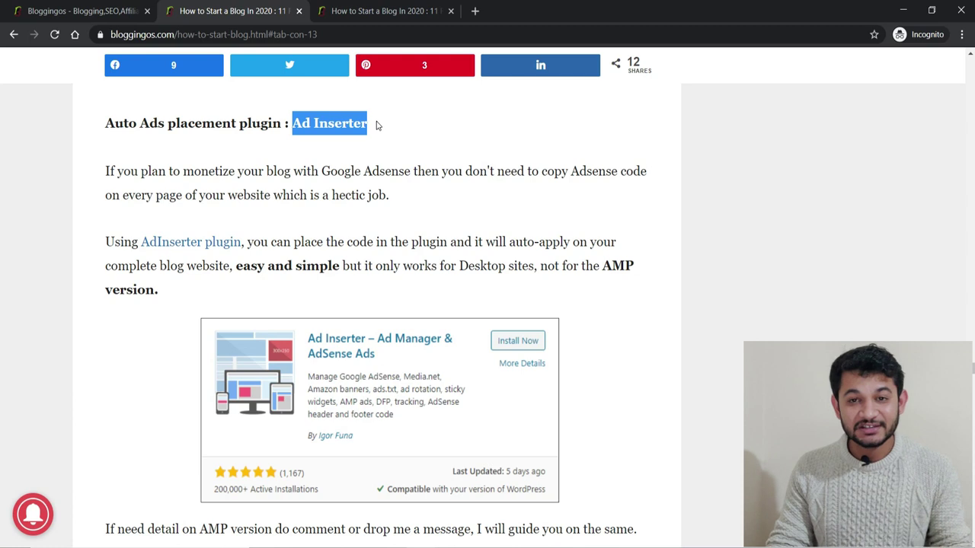
left_click(81, 11)
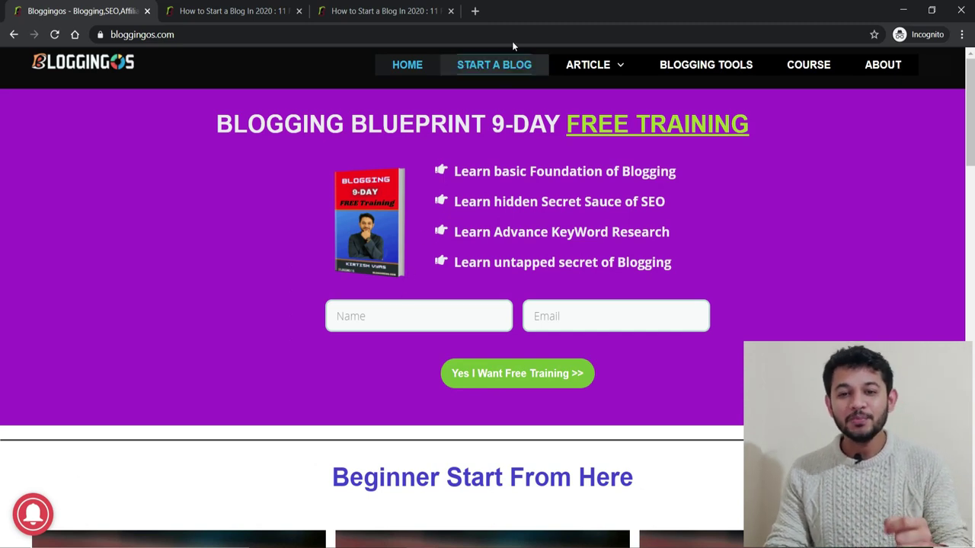
Step: Load mrvyasidea.com in a new tab, accept cookies, and open the 'Secret Adsense Approval Tricks' post
left_click(477, 12)
type("mr")
key("Return")
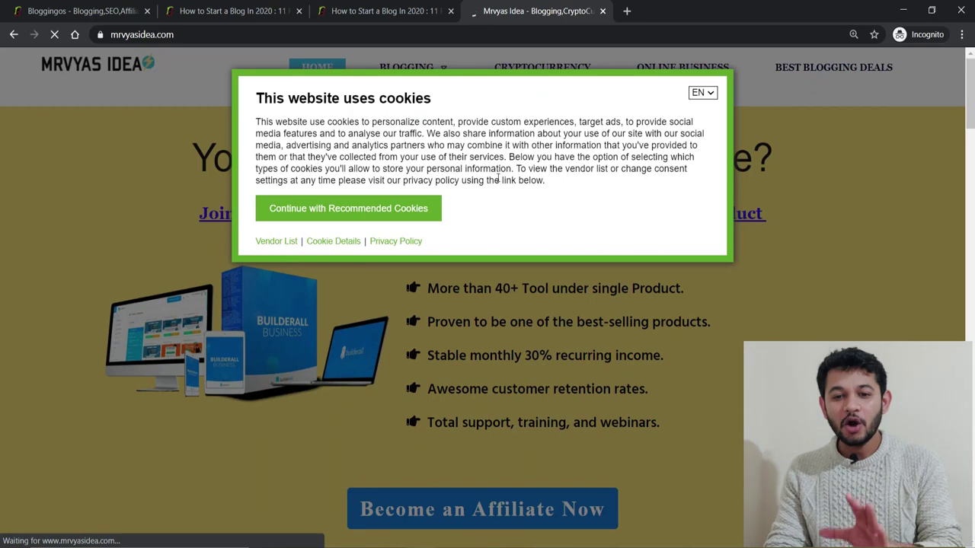
scroll(404, 214, "down", 5)
left_click(404, 211)
scroll(344, 374, "down", 10)
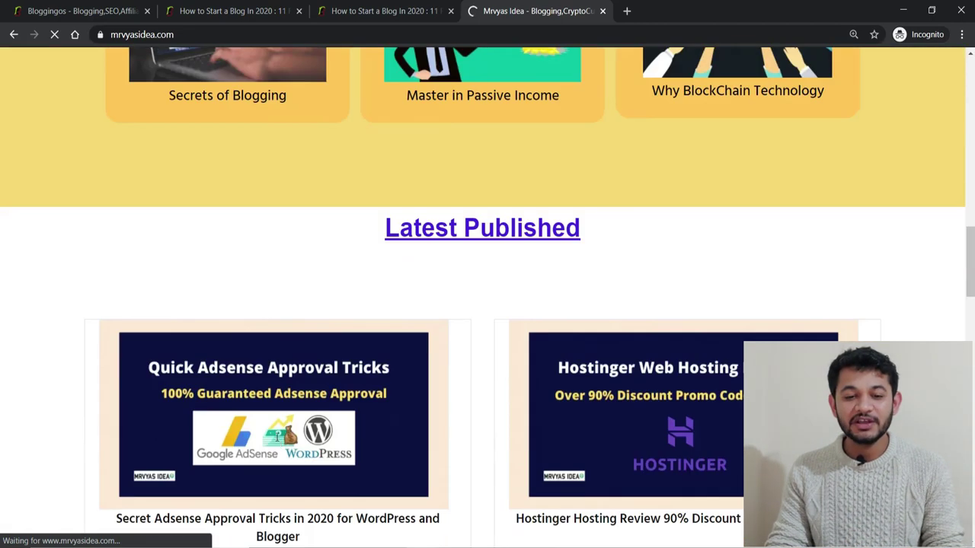
left_click(273, 521)
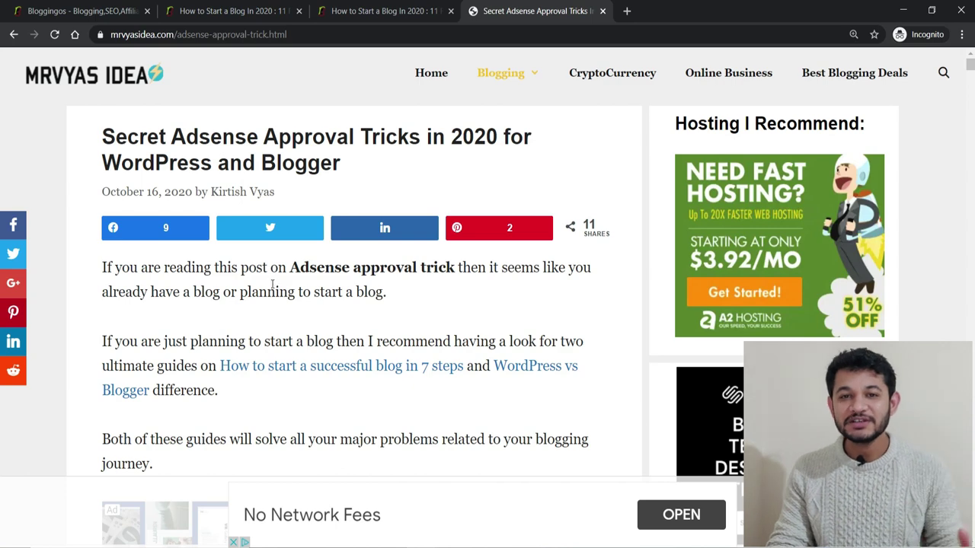
scroll(271, 287, "down", 5)
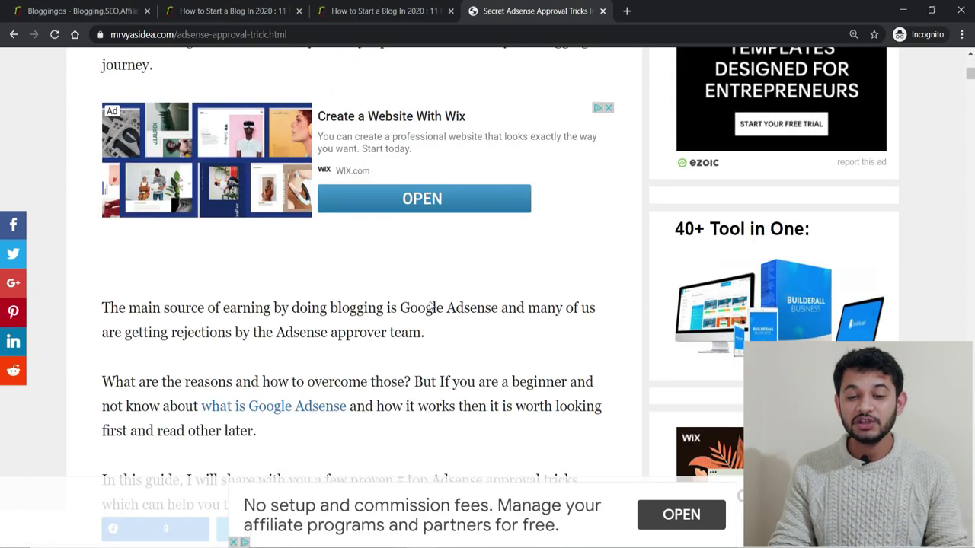
Step: Return to the guide's Ad Inserter section, then bring up the WordPress UpdraftPlus backup window
left_click(354, 10)
left_click(219, 11)
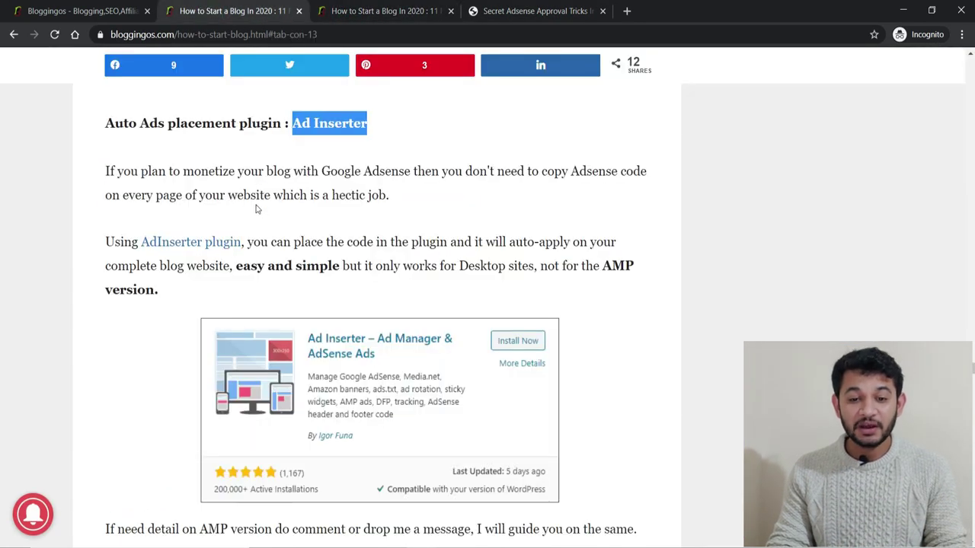
scroll(258, 209, "down", 5)
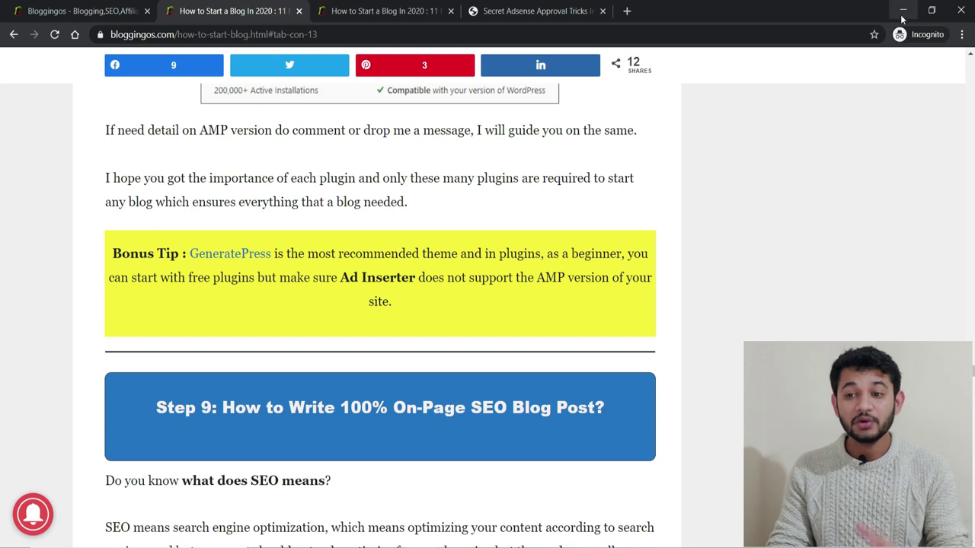
left_click(902, 16)
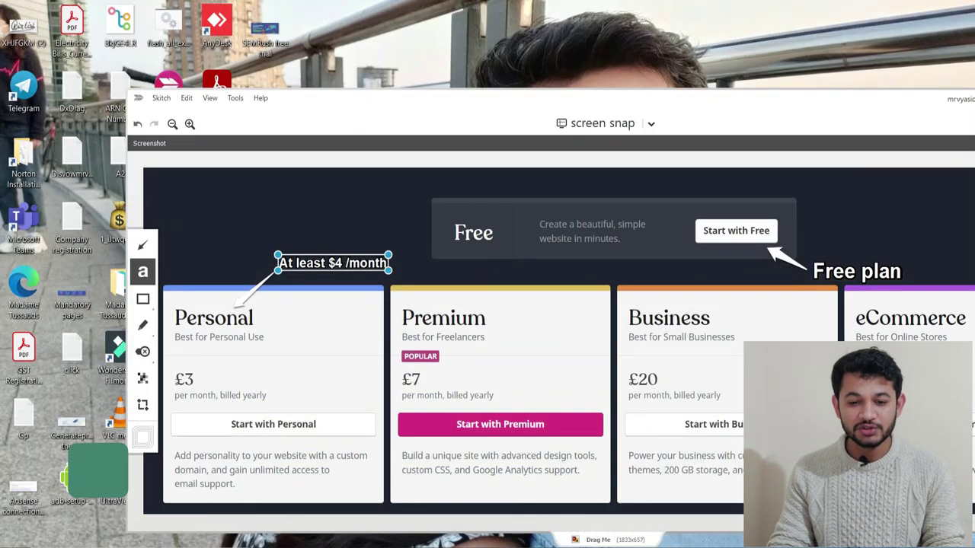
left_click(350, 520)
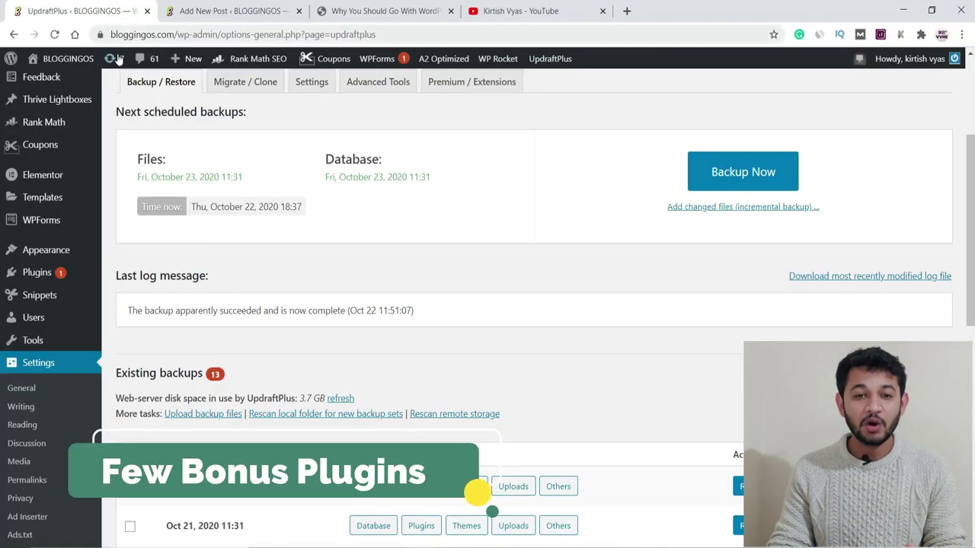
Step: Go from the backup page to Installed Plugins, scroll the list, and return to the guide window
mouse_move(42, 272)
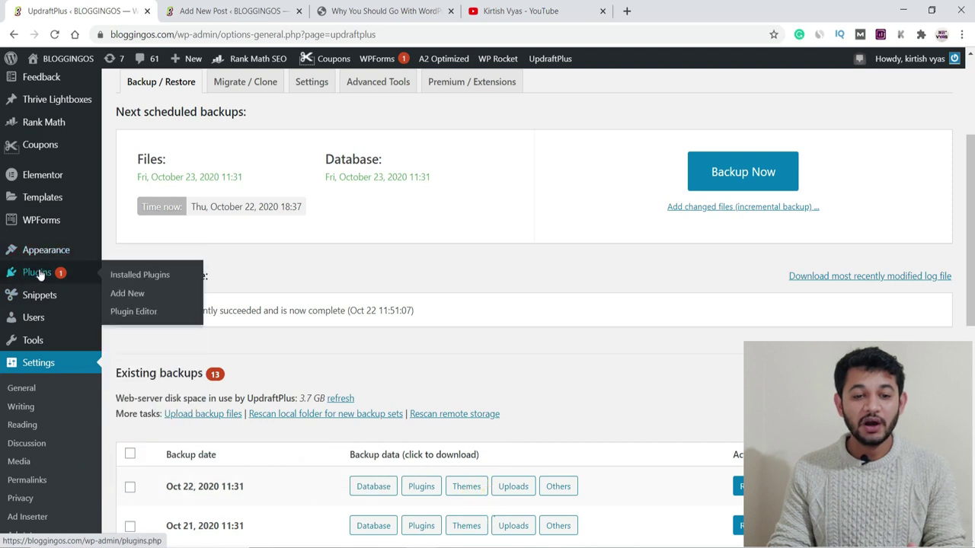
left_click(126, 276)
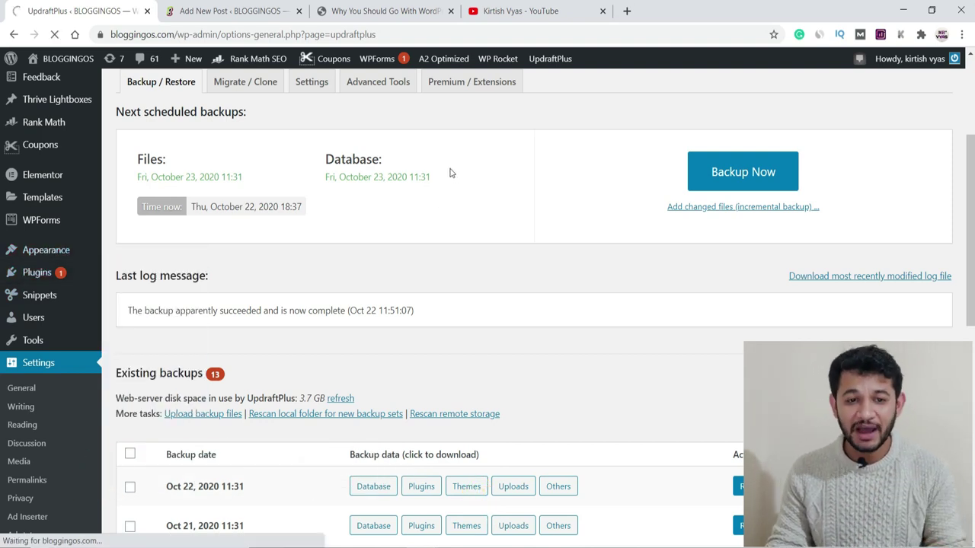
scroll(451, 178, "down", 3)
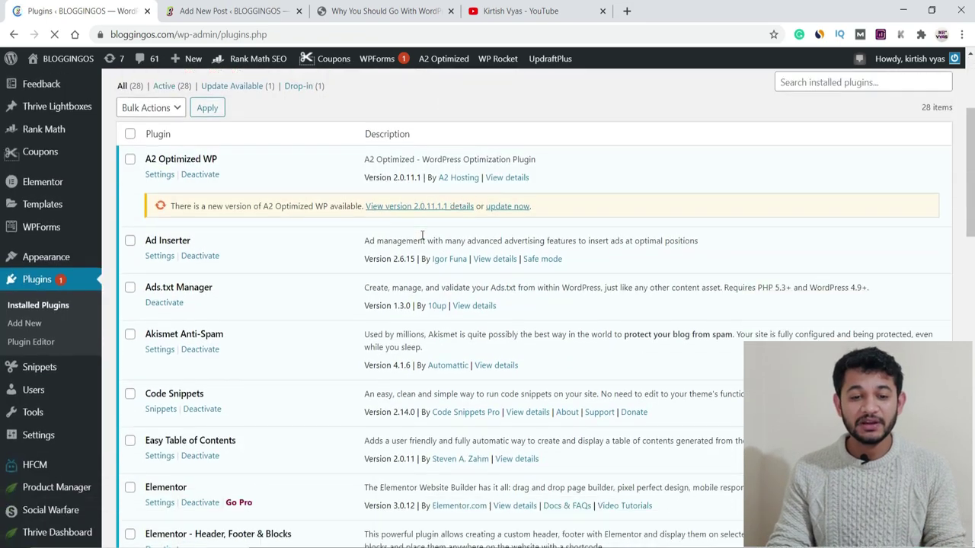
scroll(179, 301, "down", 2)
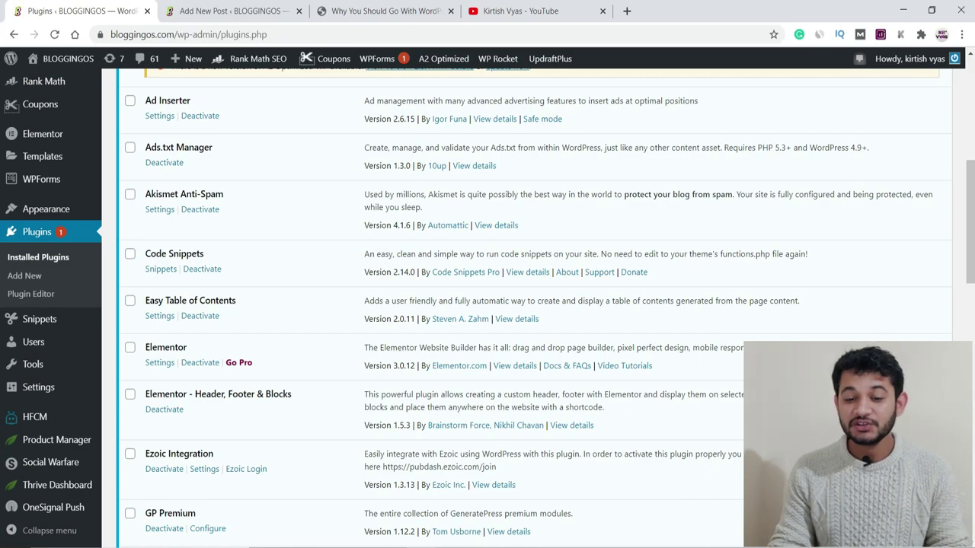
left_click(491, 527)
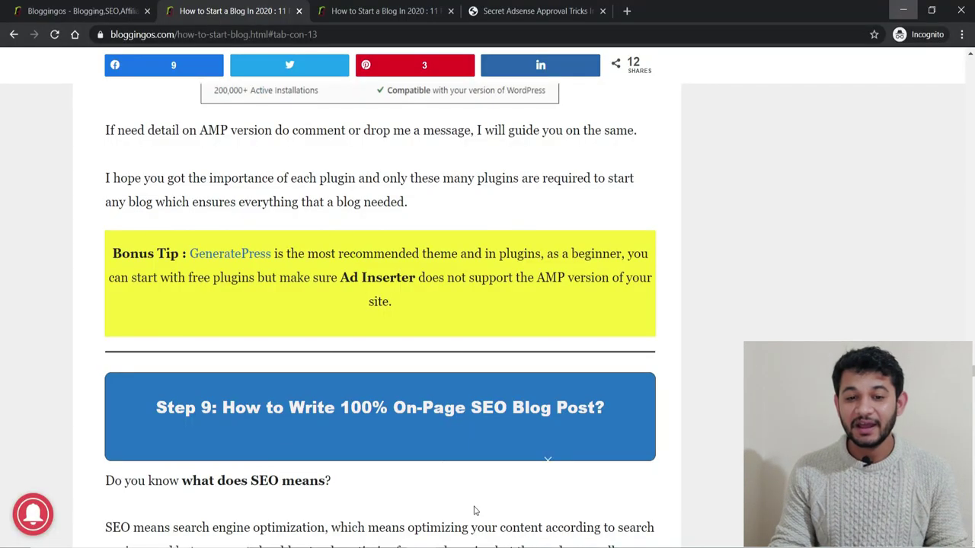
Step: Scroll the Adsense approval article, toggle its Table of Contents open and closed, then return to Plugins
left_click(557, 5)
scroll(435, 216, "down", 5)
scroll(434, 215, "down", 15)
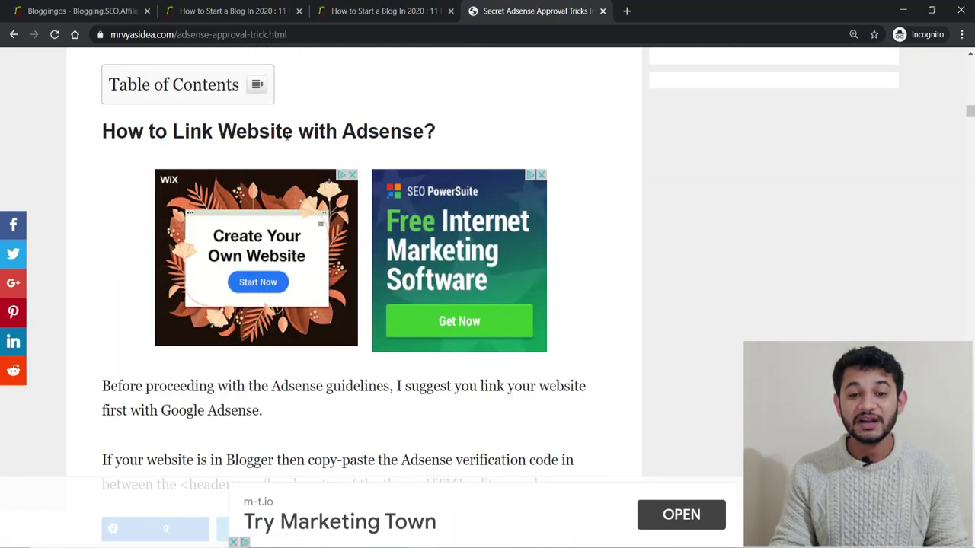
left_click(256, 85)
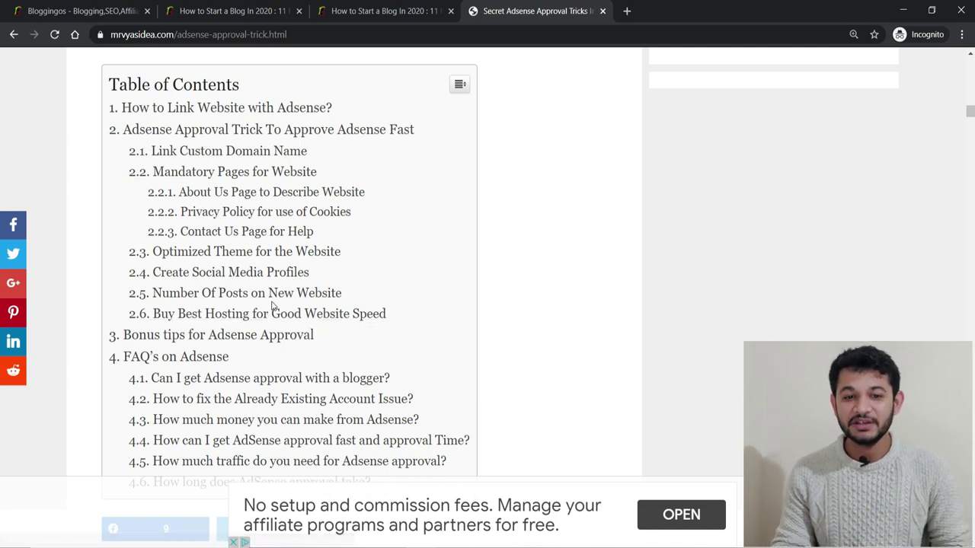
left_click(457, 86)
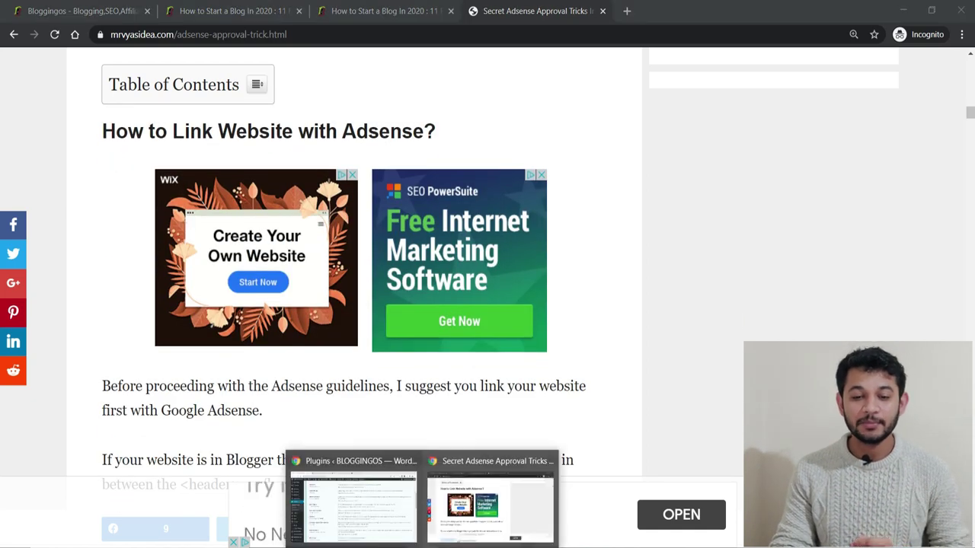
left_click(353, 502)
scroll(306, 390, "down", 2)
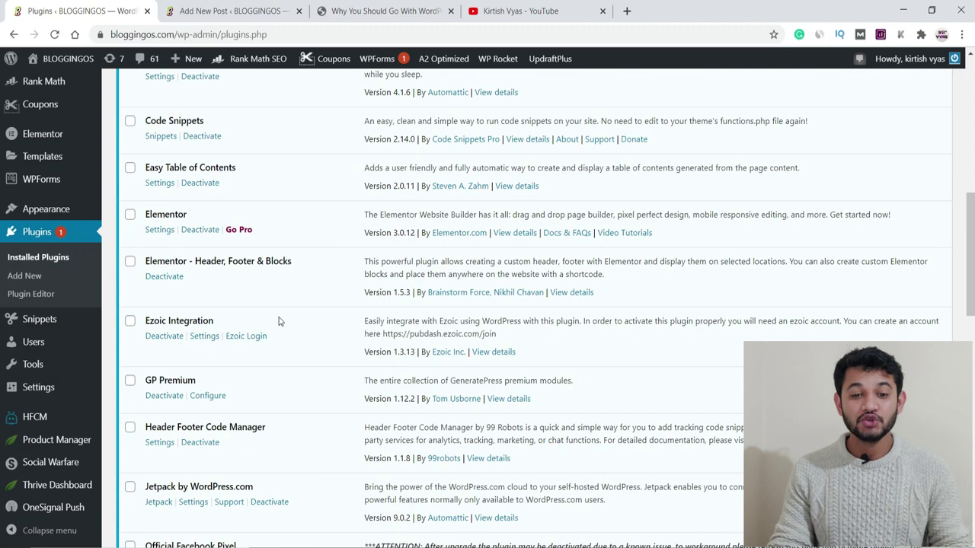
Step: Scroll the Installed Plugins list to the bottom, highlighting Header Footer Code Manager along the way
scroll(203, 312, "down", 2)
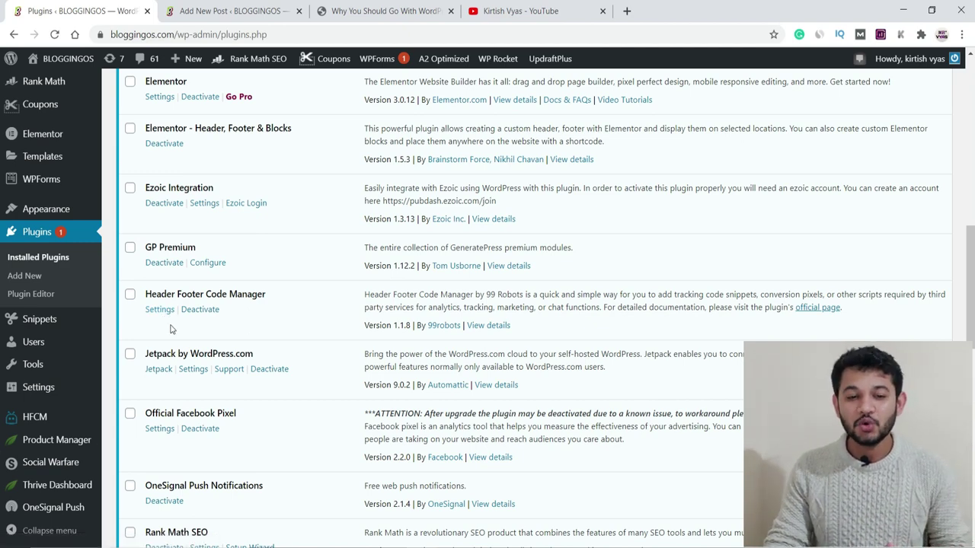
left_click_drag(196, 294, 249, 291)
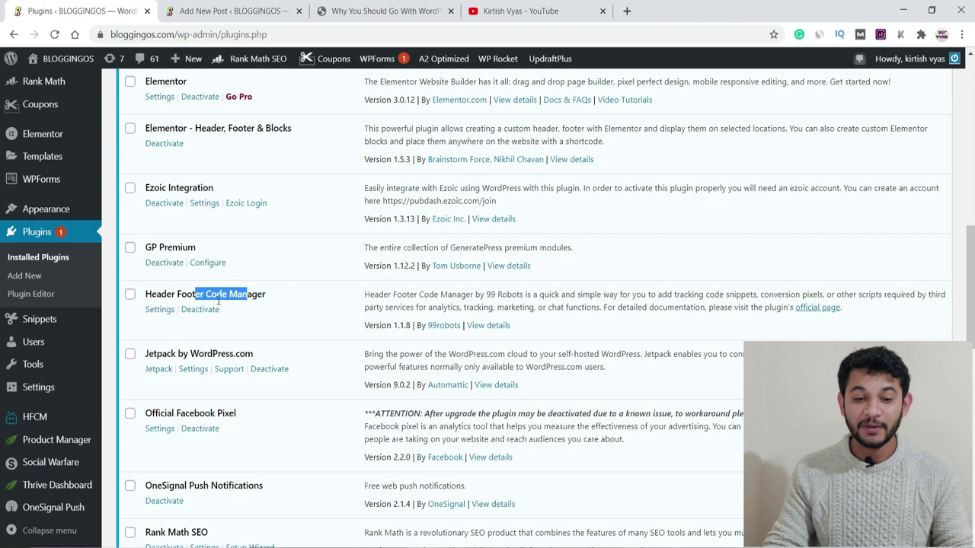
scroll(272, 414, "down", 4)
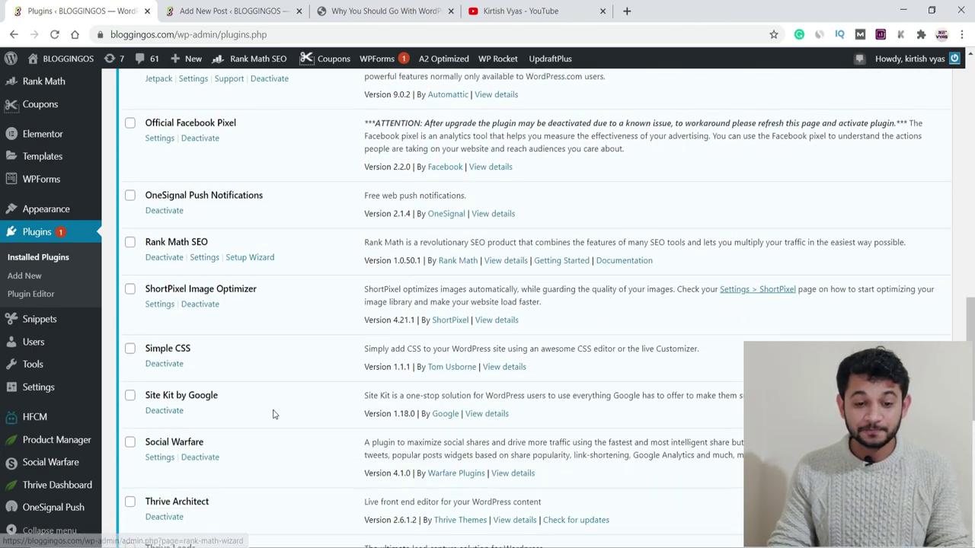
scroll(272, 414, "down", 2)
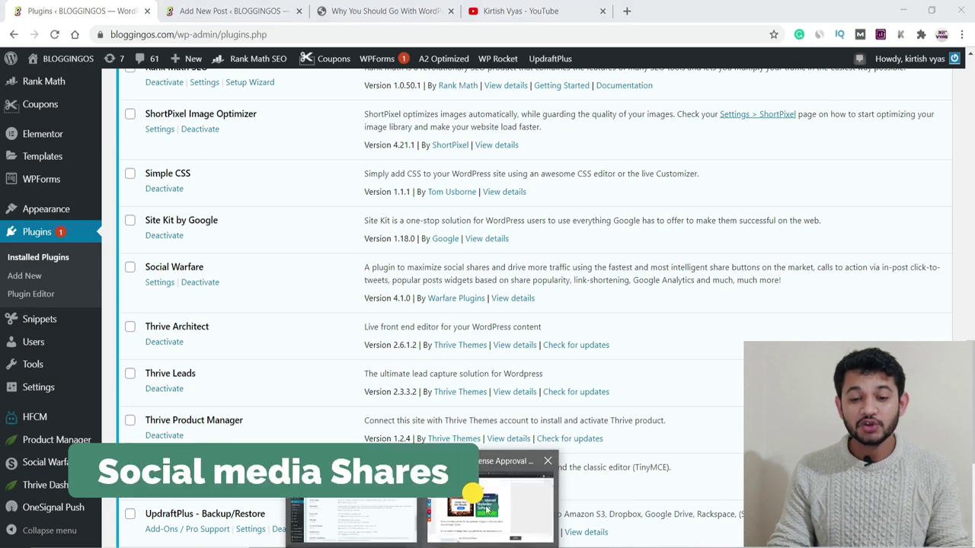
Step: Switch back to the blog guide tab and scroll up to its UpDraft Plus backup section
left_click(486, 508)
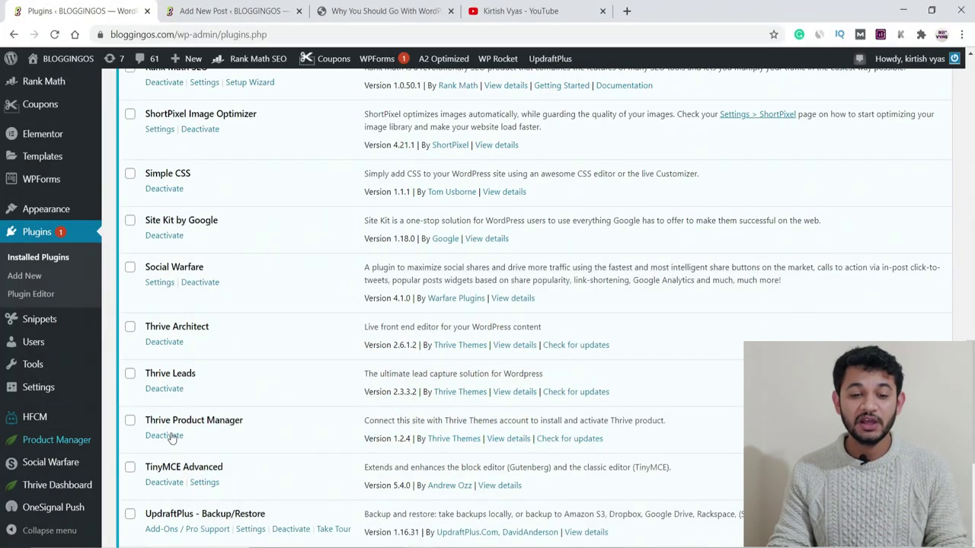
scroll(176, 438, "down", 4)
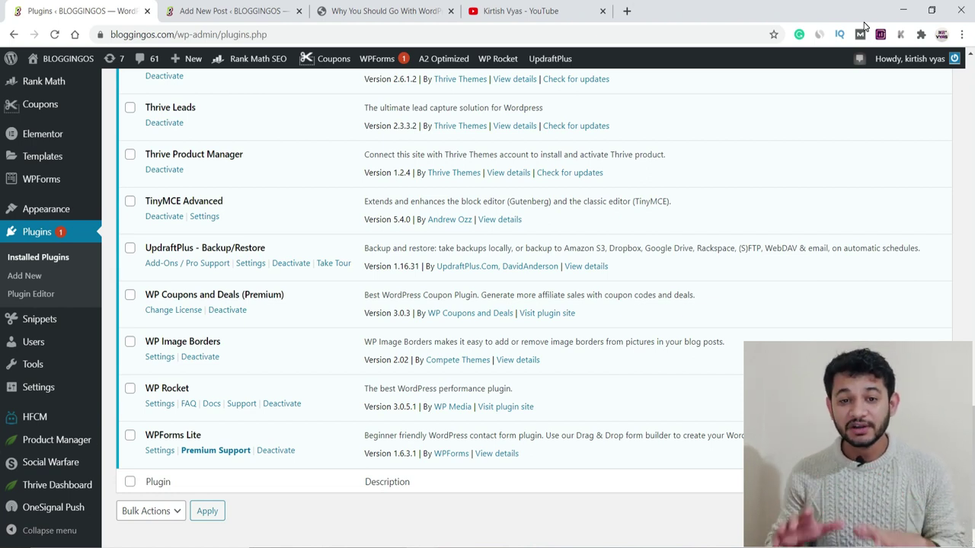
left_click(421, 547)
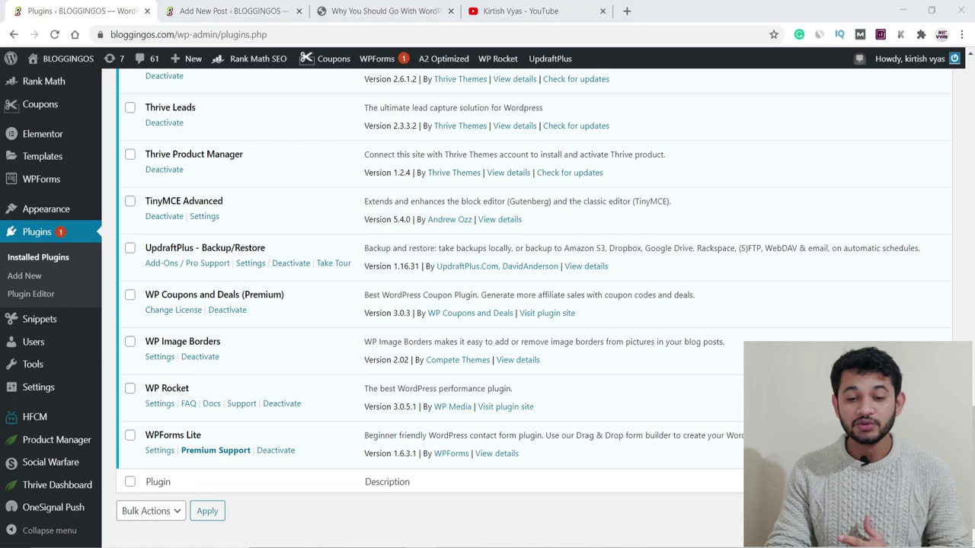
left_click(490, 504)
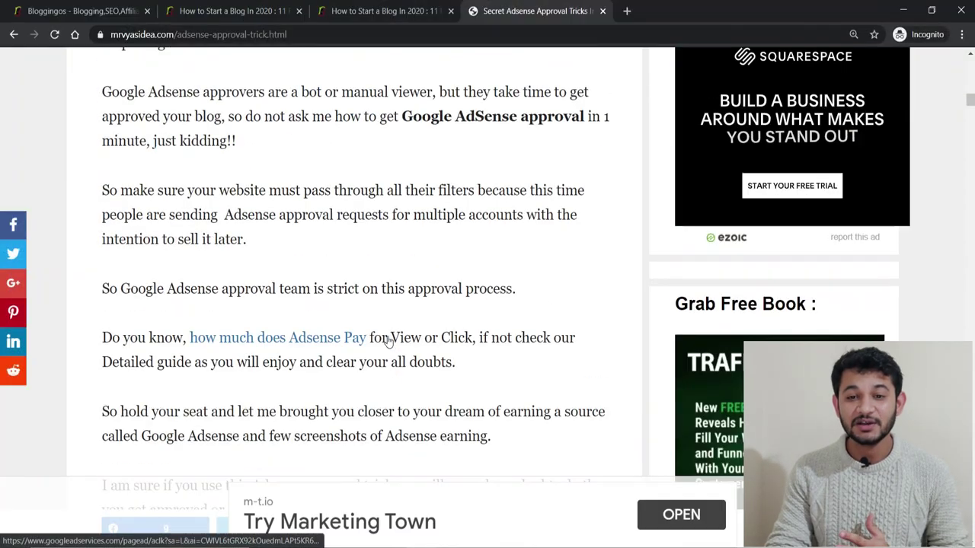
left_click(240, 5)
scroll(267, 242, "up", 12)
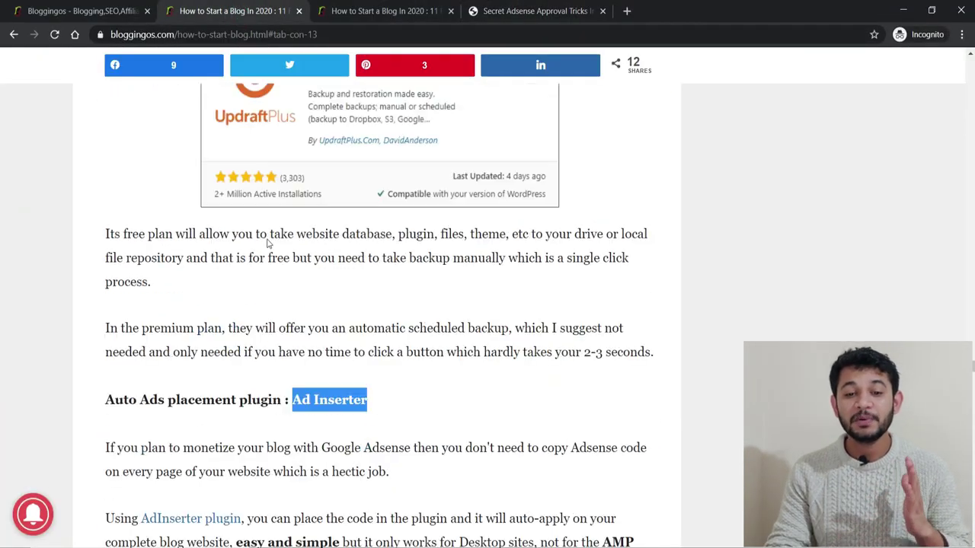
scroll(269, 239, "up", 1)
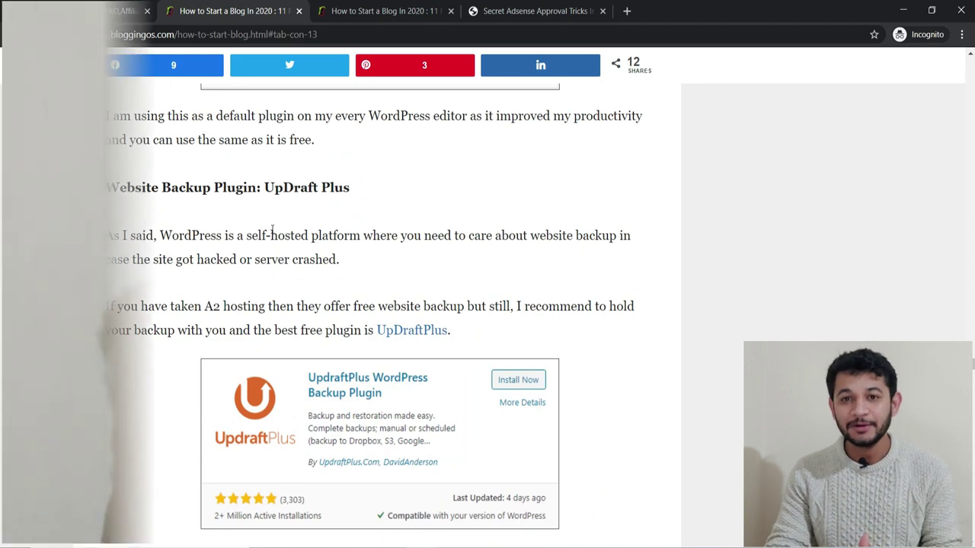